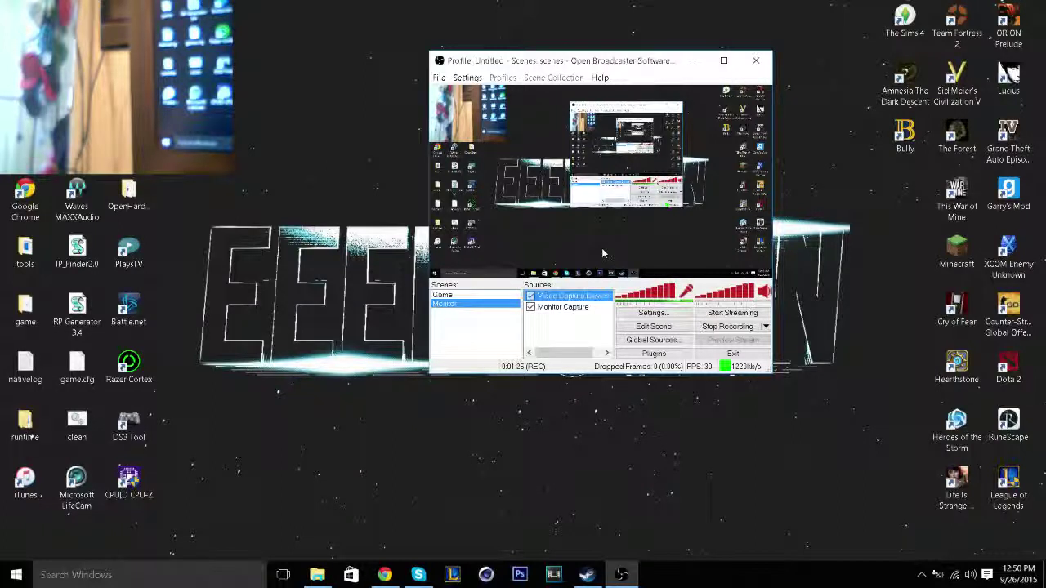
- Open the Windows sound device settings and select the Turtle Beach PX22 microphone among the recording devices
right_click(972, 575)
left_click(743, 476)
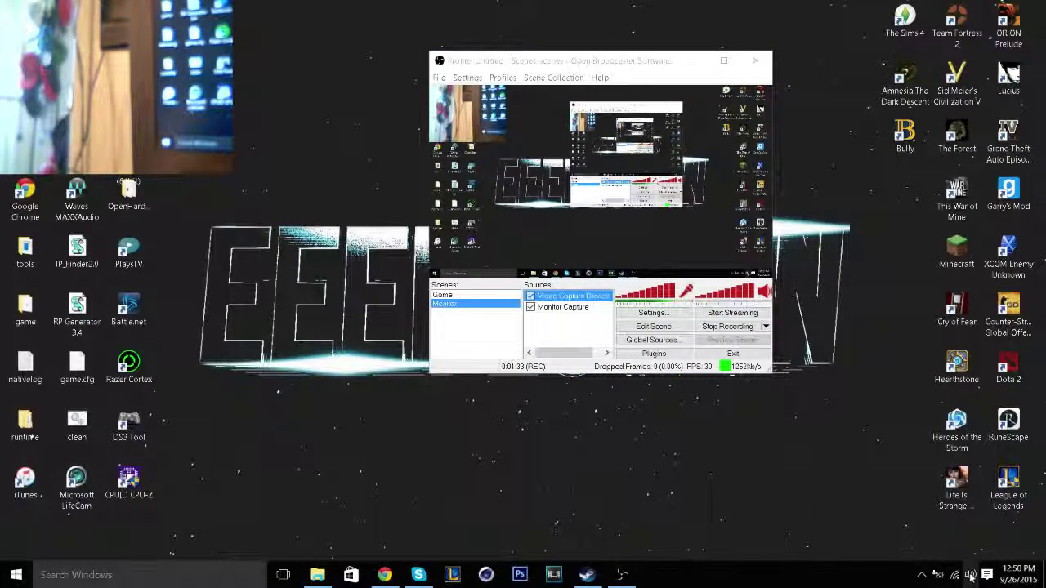
left_click(970, 574)
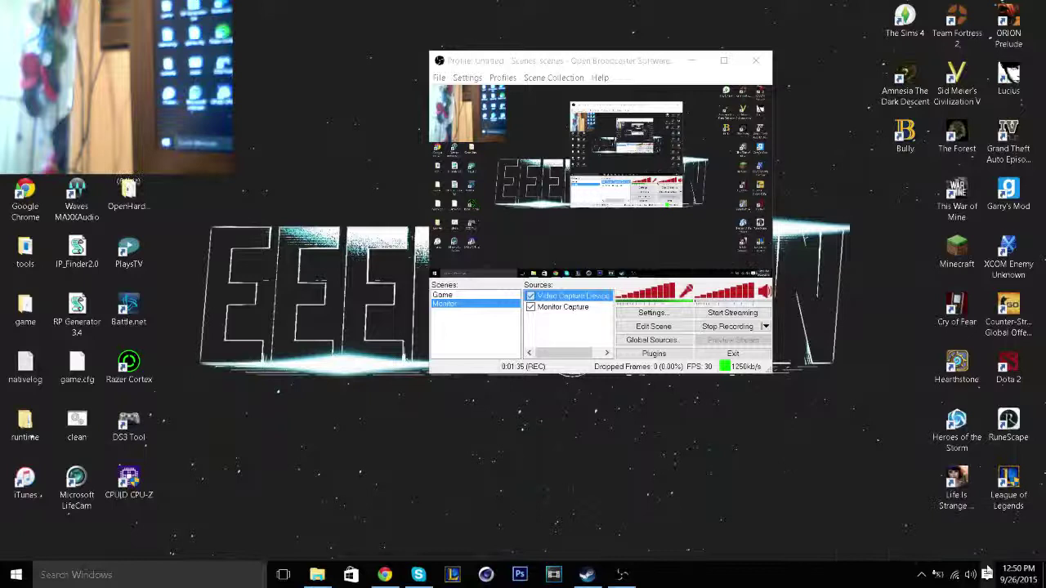
right_click(971, 575)
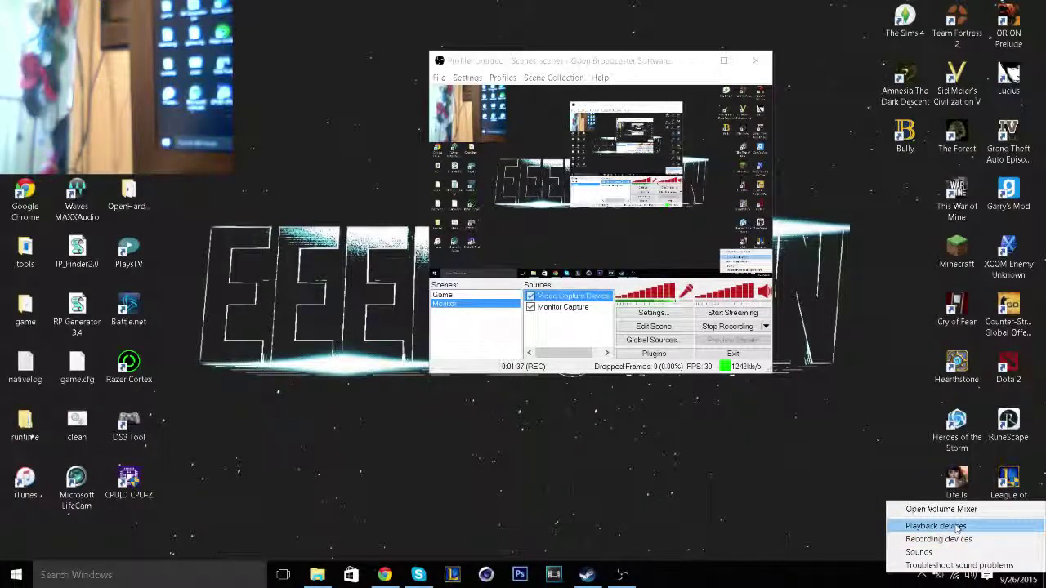
left_click(957, 529)
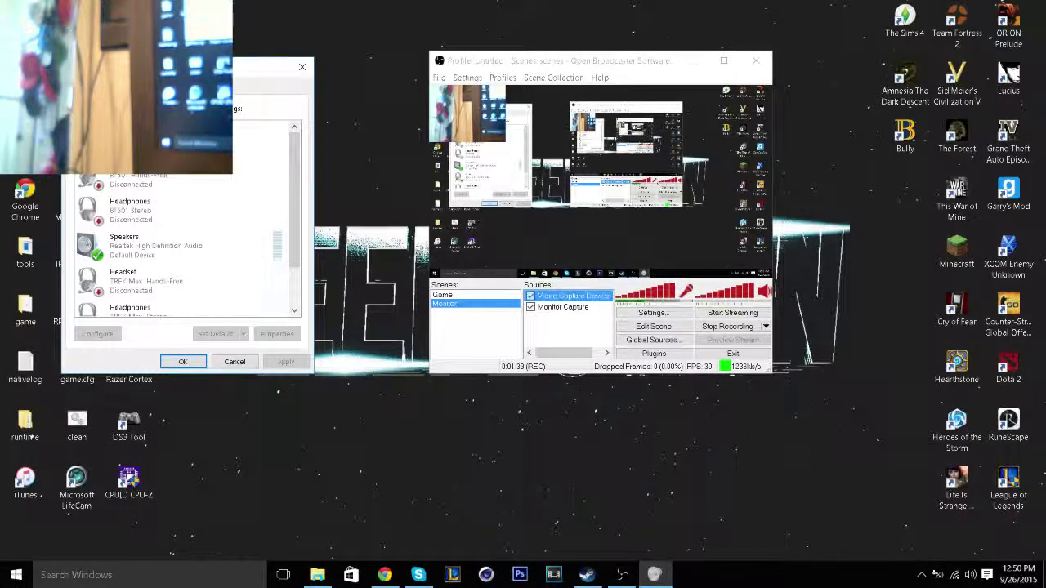
key("ctrl+Tab")
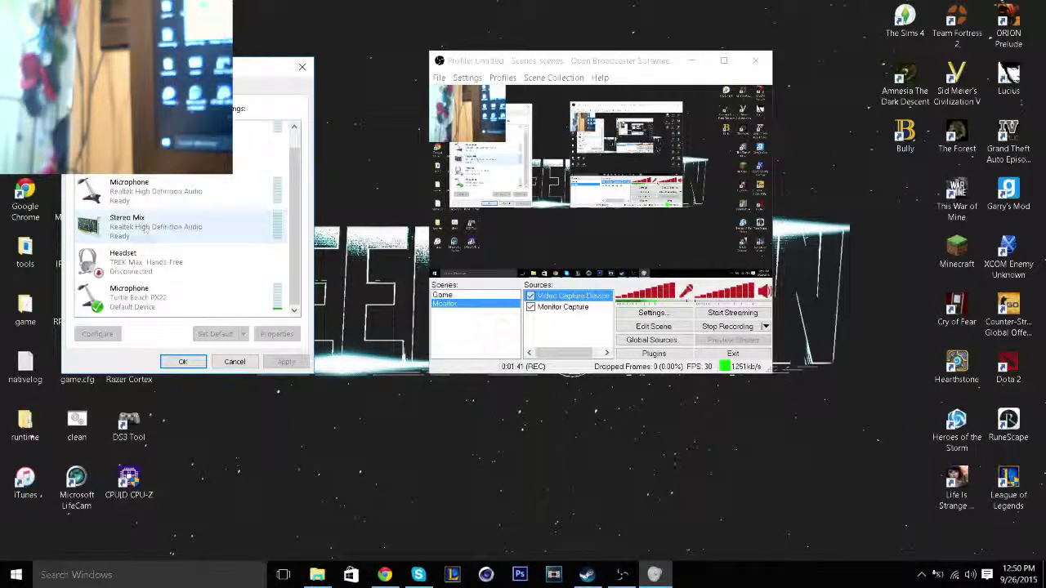
left_click(164, 296)
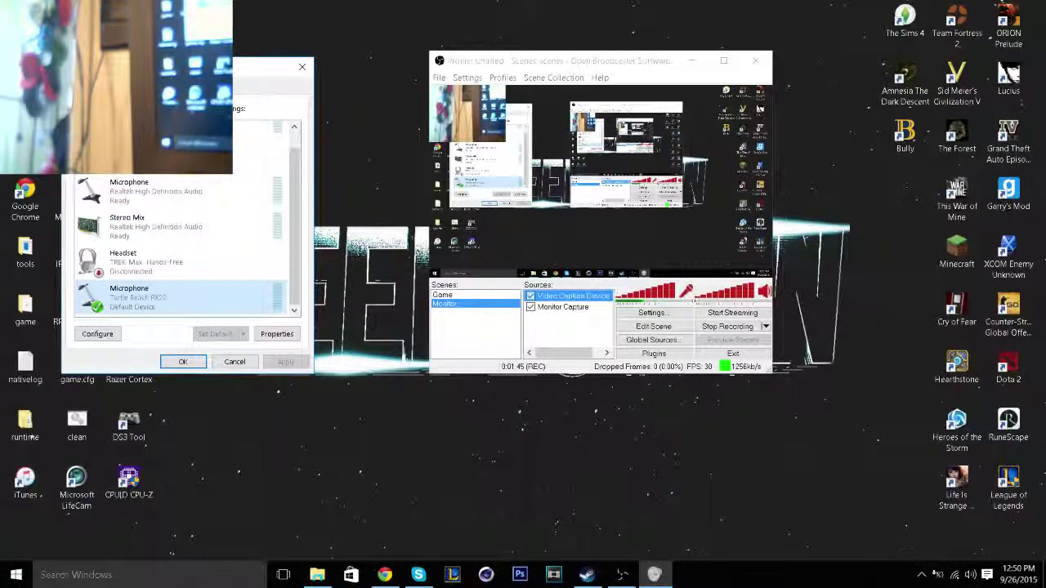
- Set the Turtle Beach PX22 speakers as the default playback device
scroll(177, 269, "down", 2)
key("ctrl+shift+Tab")
left_click(163, 298)
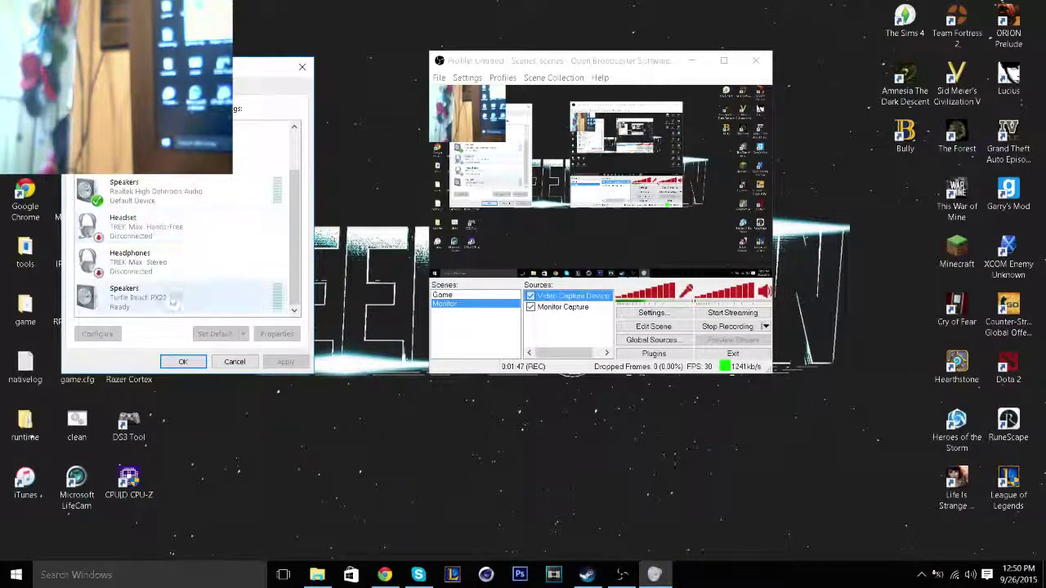
left_click(214, 333)
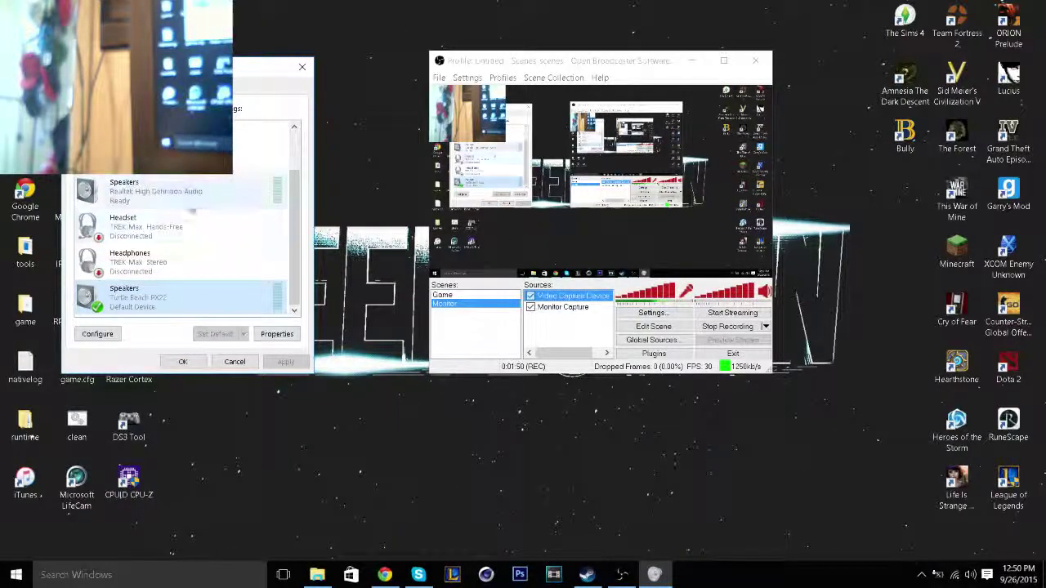
- Set the Realtek High Definition Audio speakers as the default playback device
left_click(171, 193)
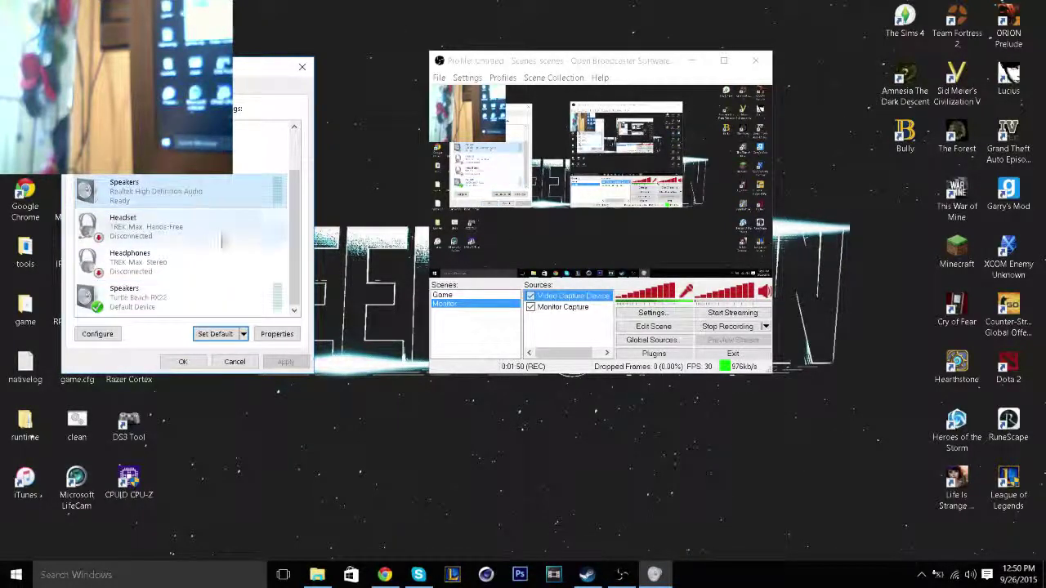
left_click(215, 334)
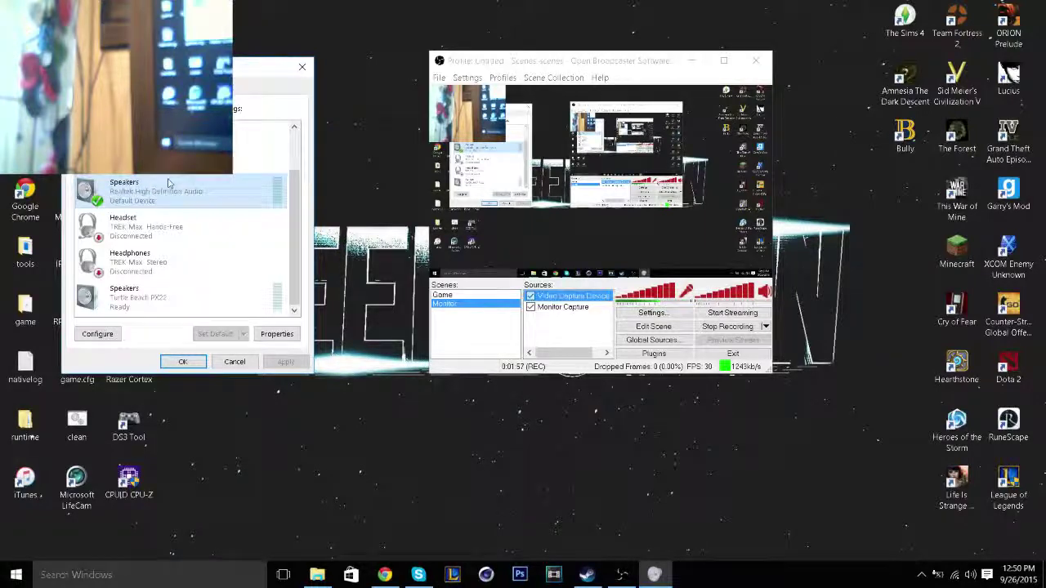
- Move the Sound window clear of the webcam picture, leaving the Realtek High Definition Audio speakers selected in the playback list
left_click_drag(207, 72, 284, 85)
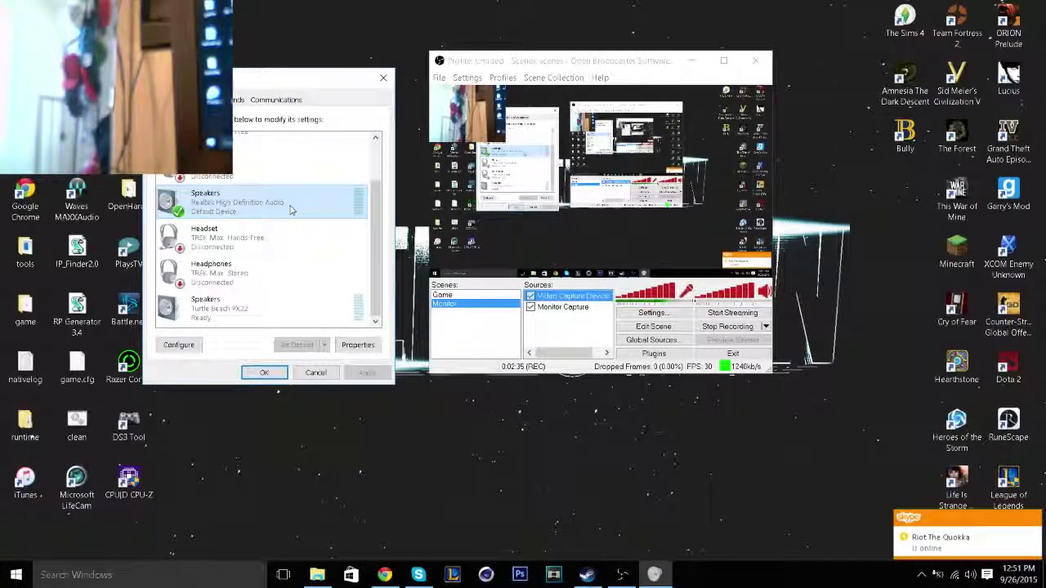
left_click(291, 308)
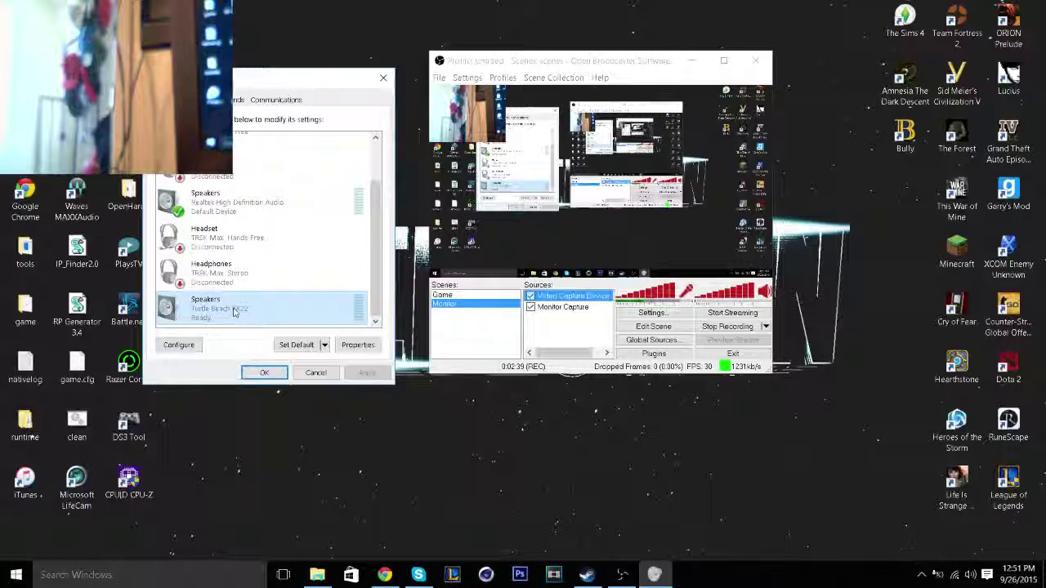
left_click(238, 212)
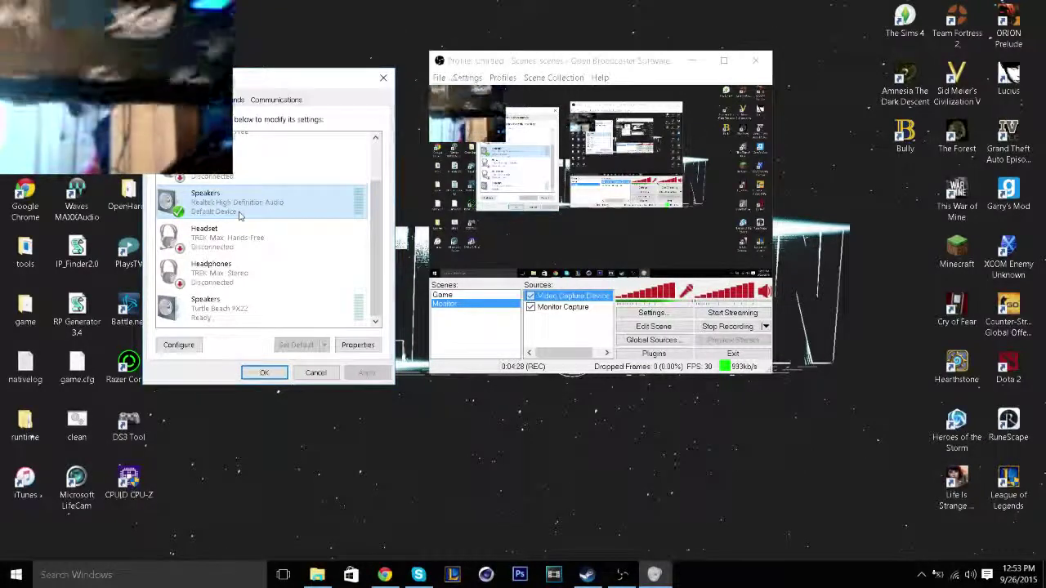
left_click_drag(277, 79, 515, 152)
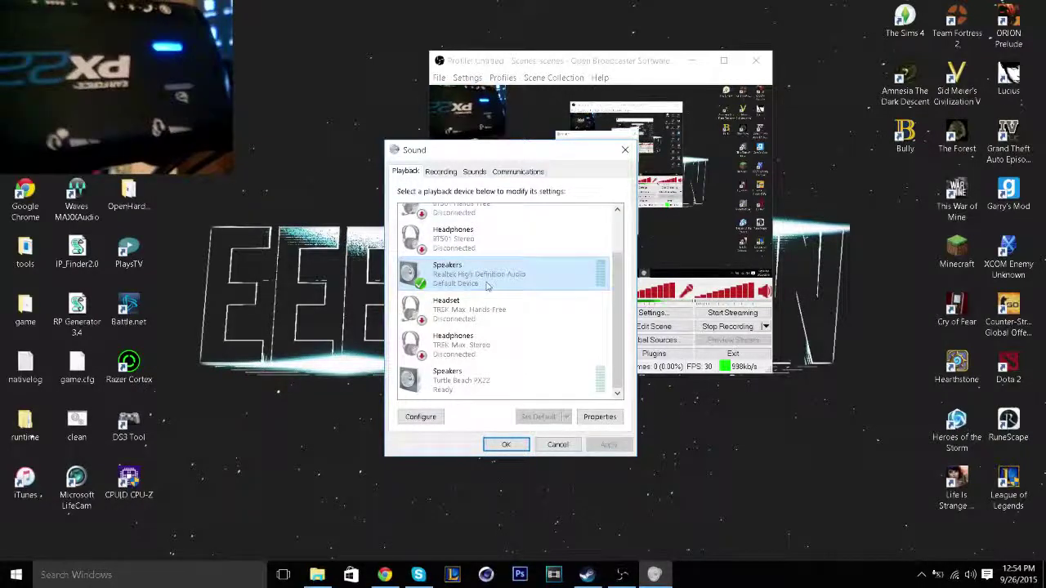
left_click_drag(482, 150, 285, 212)
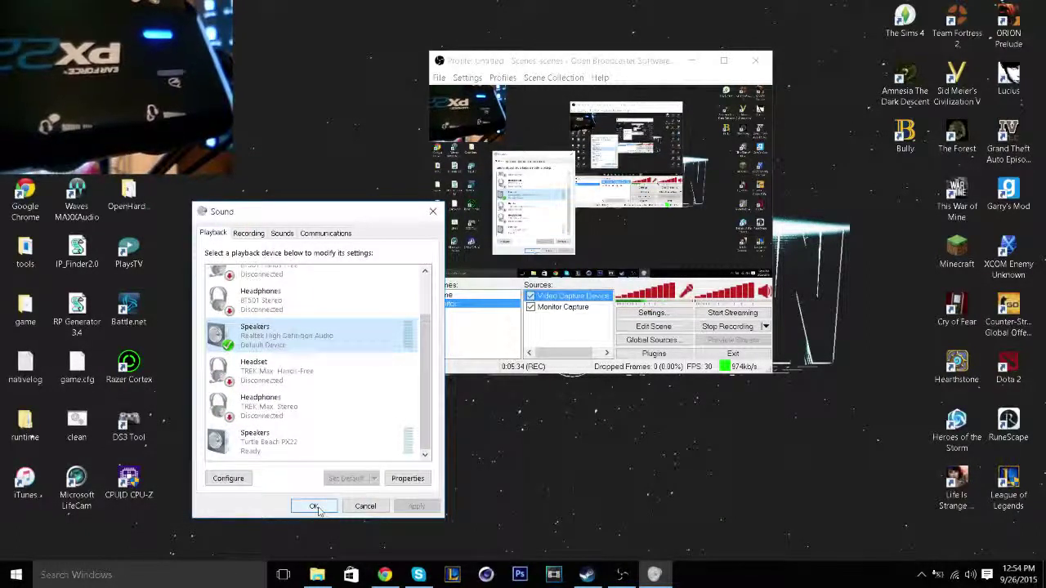
- Compare the default devices in the playback and recording device lists
left_click(259, 236)
left_click(224, 235)
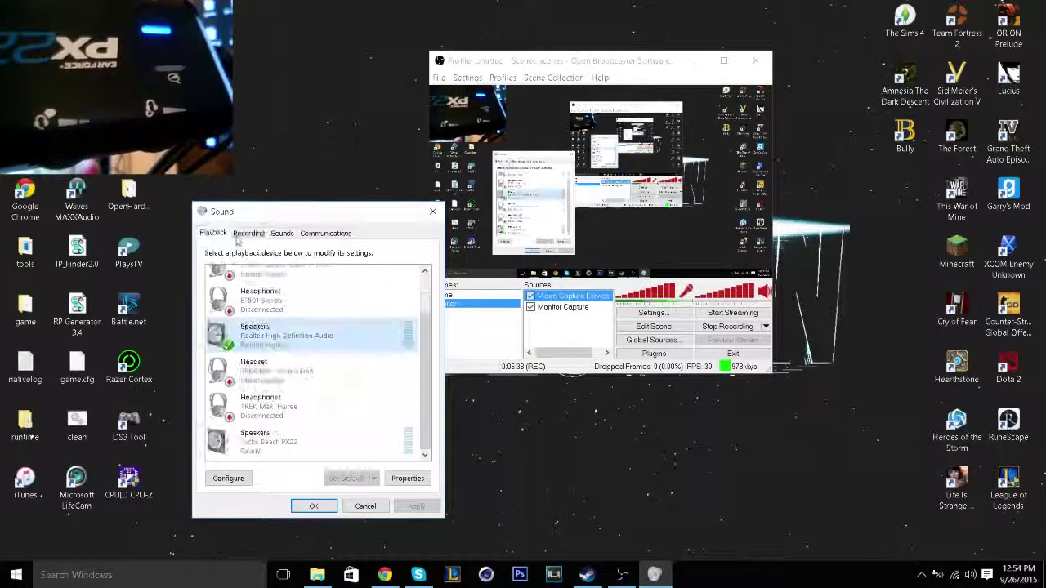
left_click(255, 236)
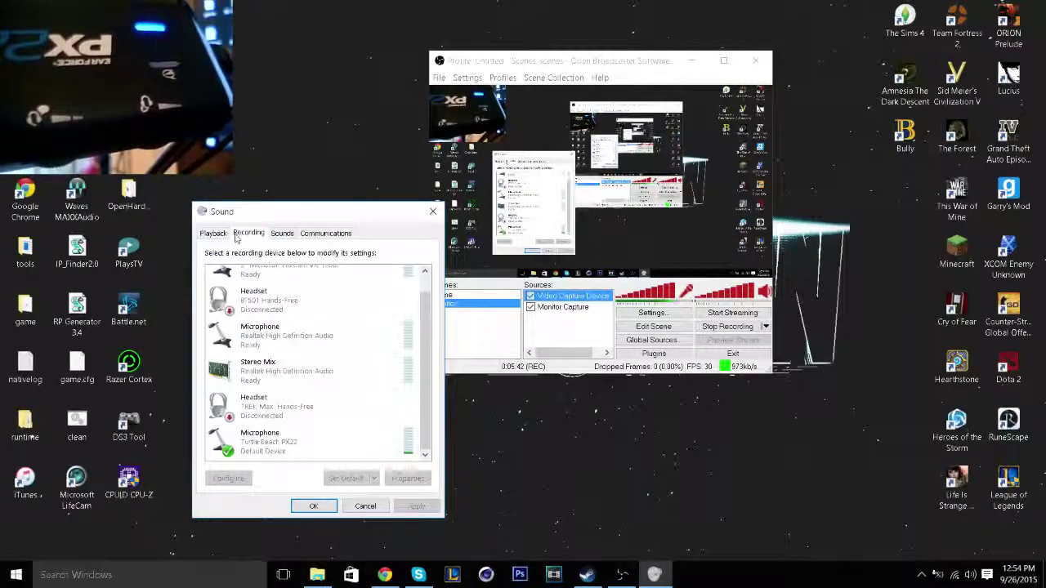
left_click(214, 235)
left_click(252, 235)
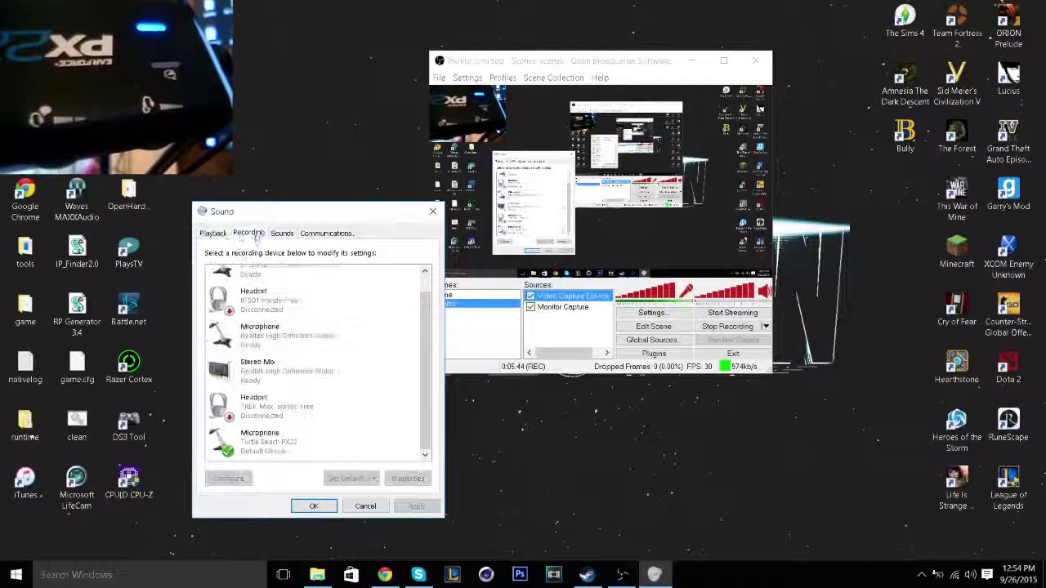
left_click(214, 235)
left_click(252, 235)
left_click(215, 234)
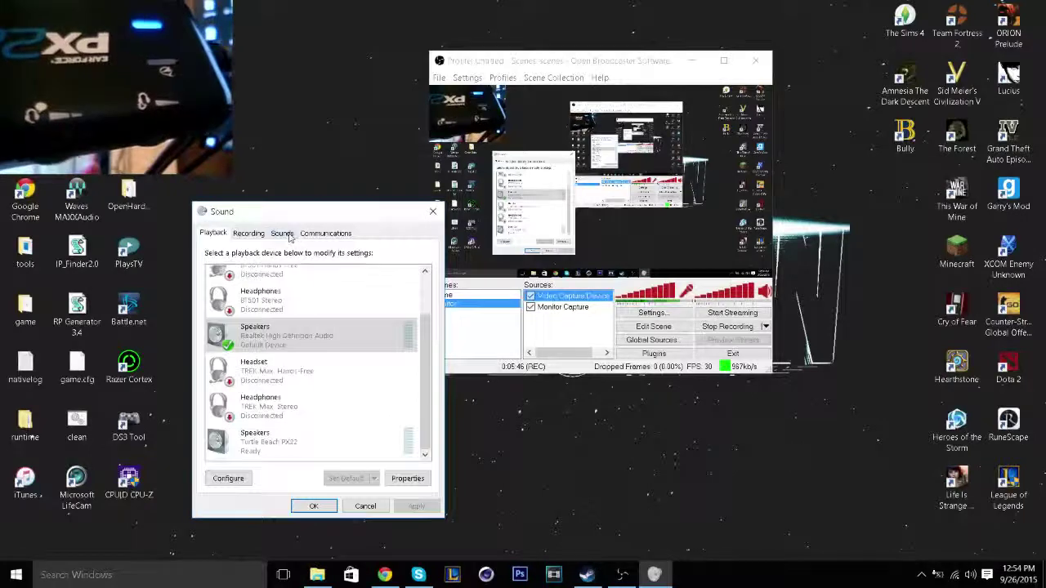
left_click(249, 234)
left_click(215, 234)
left_click(249, 235)
left_click(221, 235)
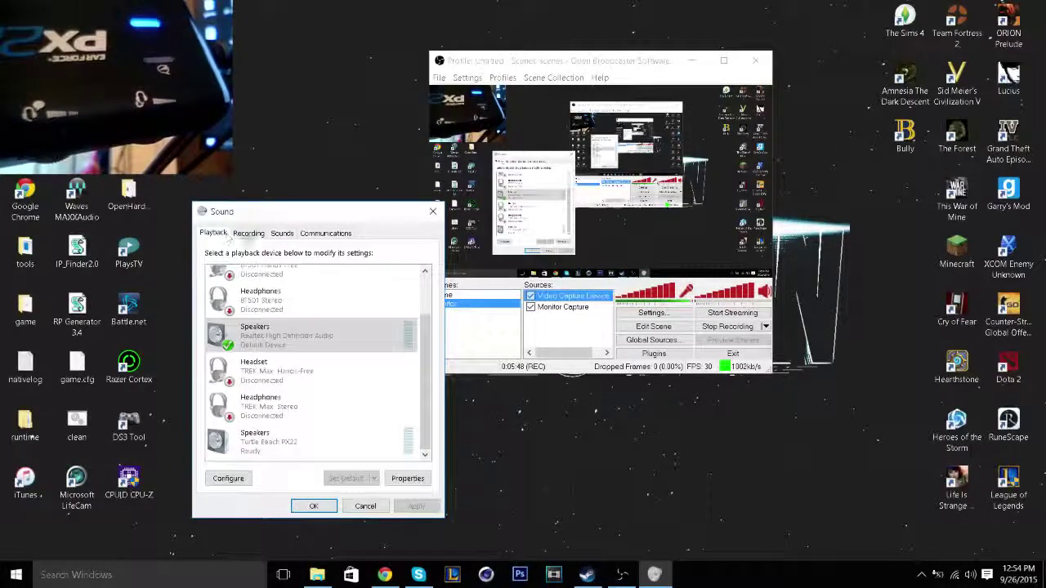
- Review the system sound scheme and the communications activity options, and close the Sound window, accepting its settings
left_click(288, 237)
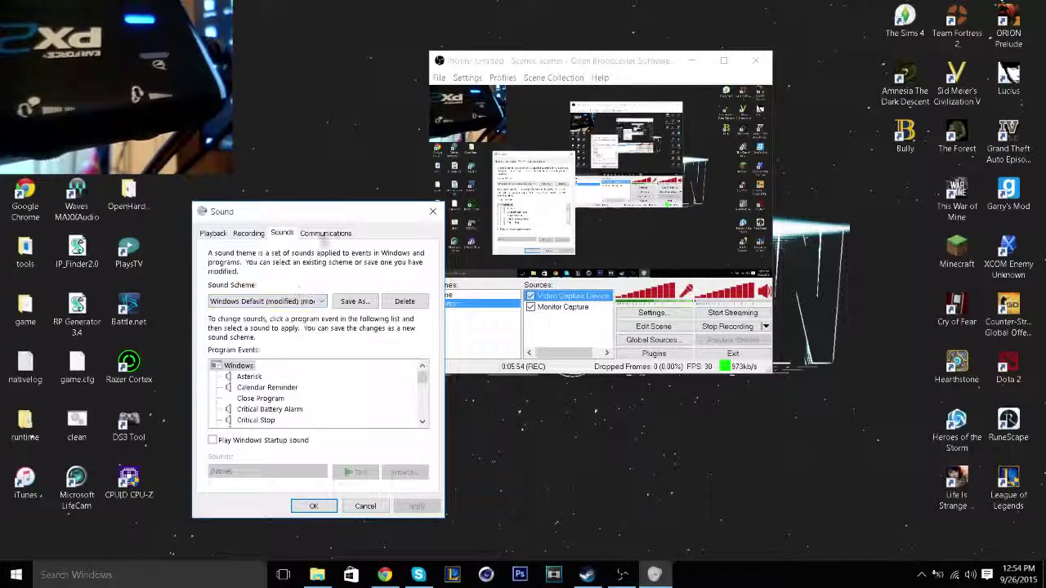
left_click(326, 234)
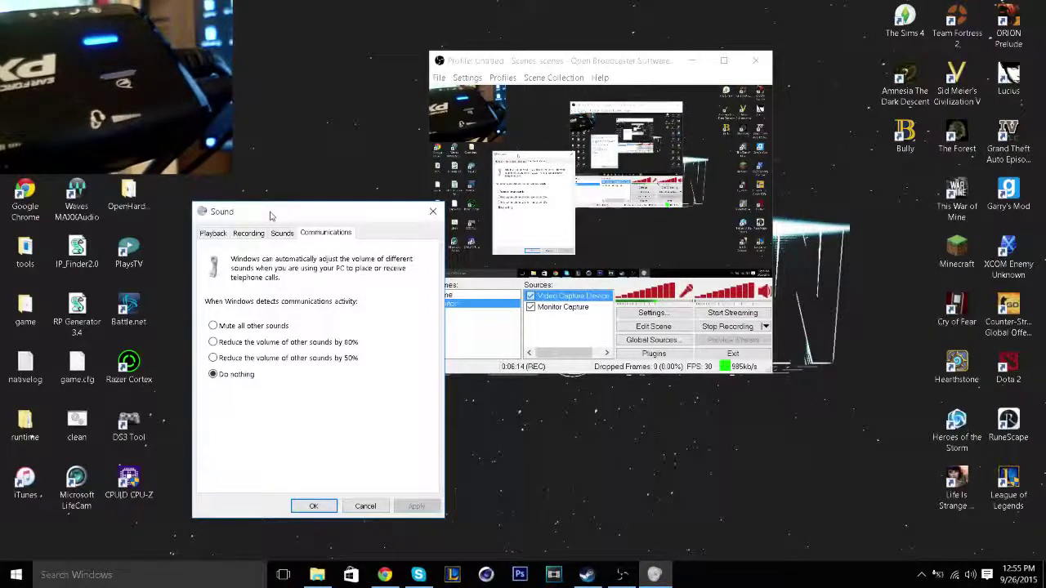
left_click_drag(270, 216, 297, 213)
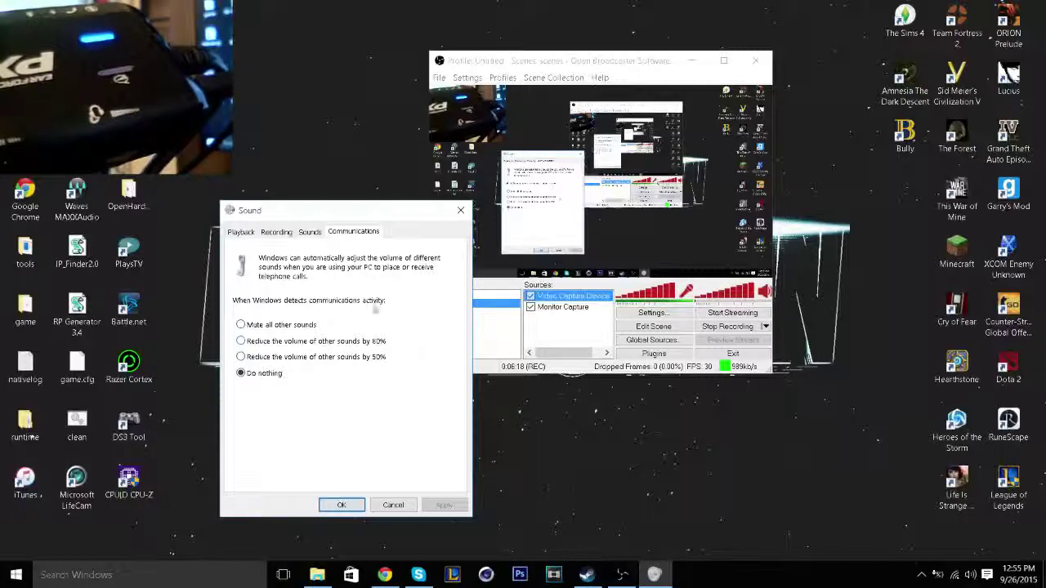
left_click(310, 233)
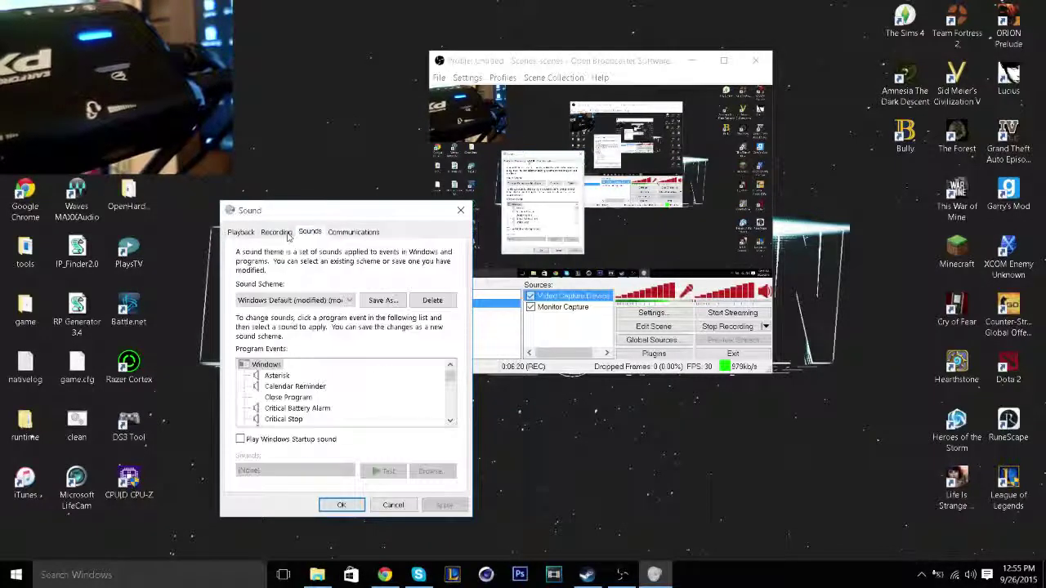
left_click(277, 234)
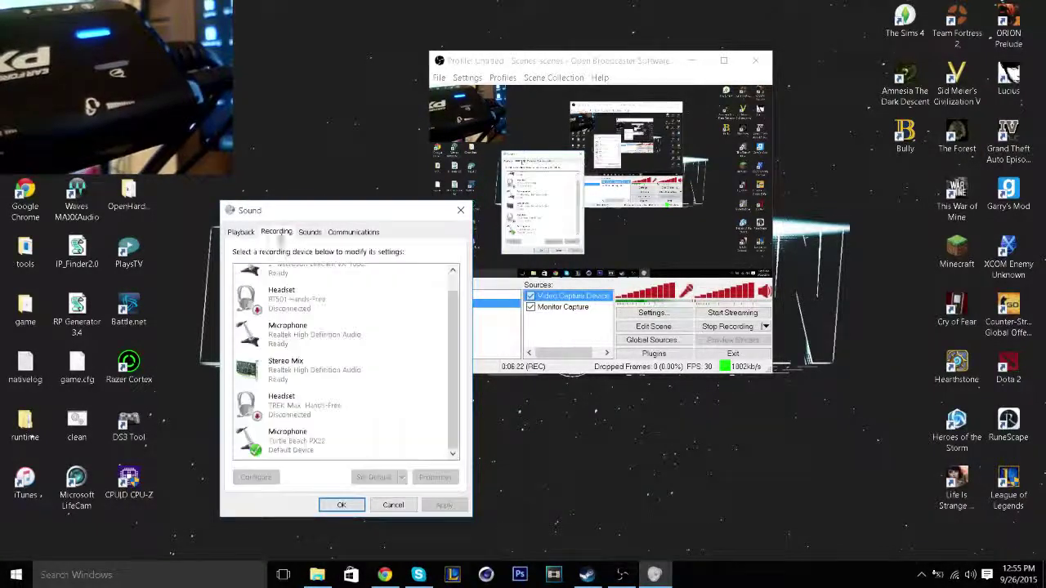
left_click(239, 232)
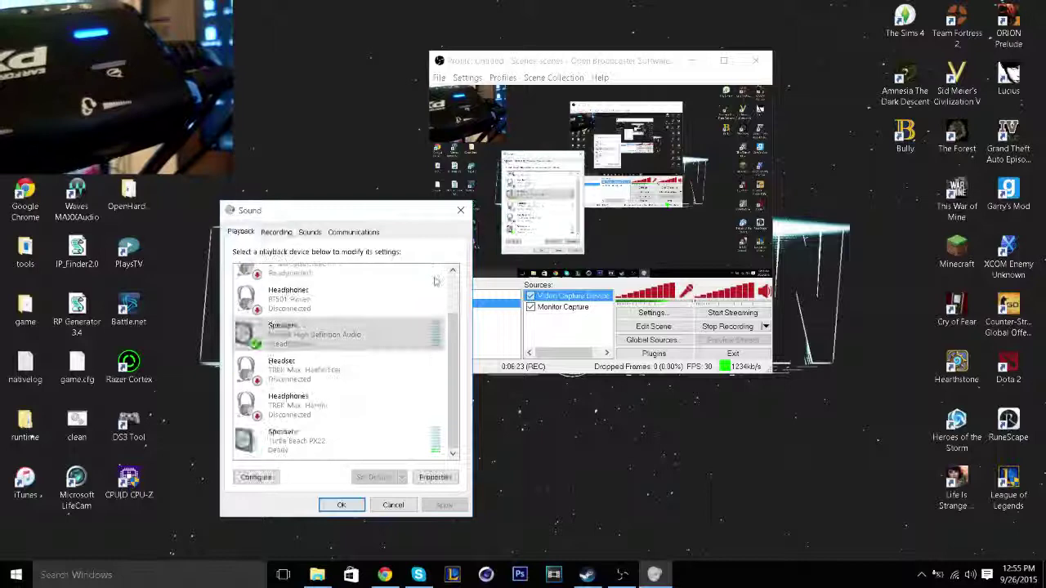
left_click(340, 506)
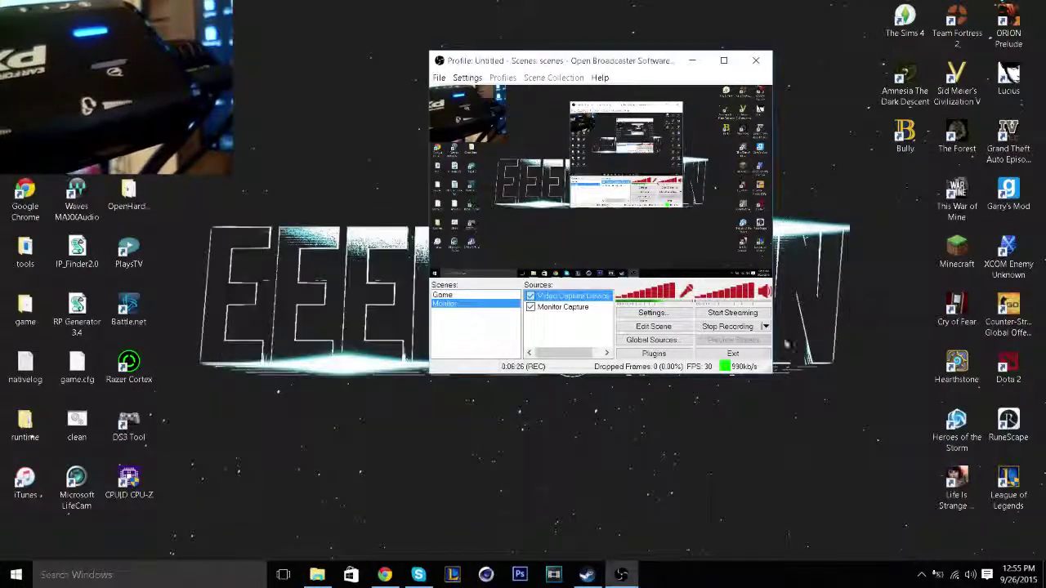